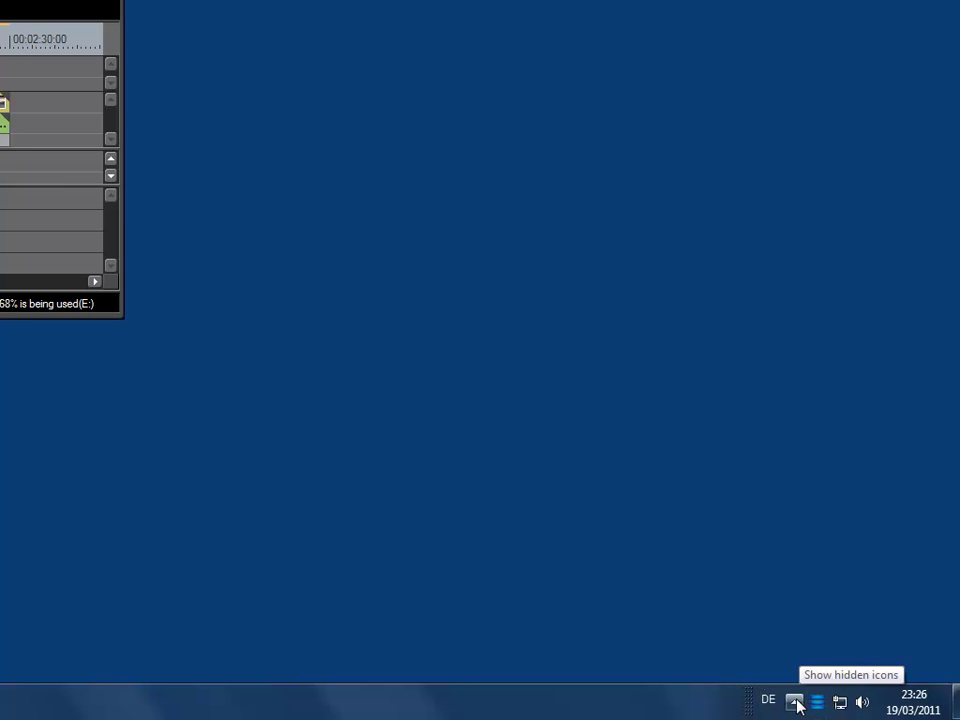
Reveal the hidden tray icons and bring up the ShuttlePRO v2 tray menu
{"action": "left_click", "coordinate": [795, 702]}
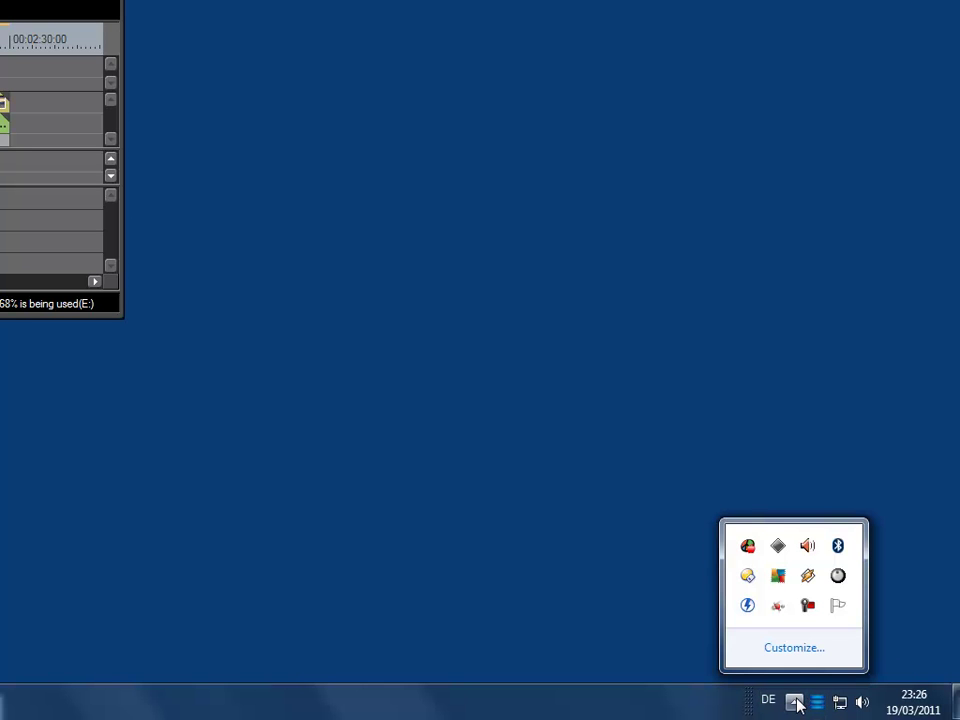
{"action": "right_click", "coordinate": [838, 577]}
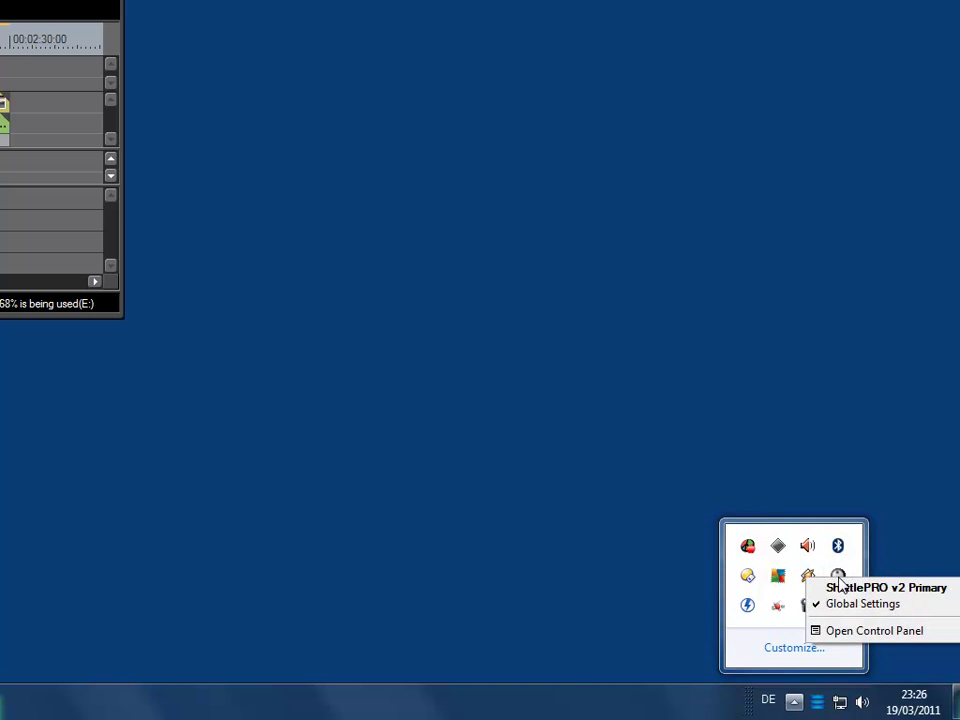
Open the ShuttlePRO Control Panel on Global Settings and pull its window fully into view
{"action": "left_click", "coordinate": [864, 632]}
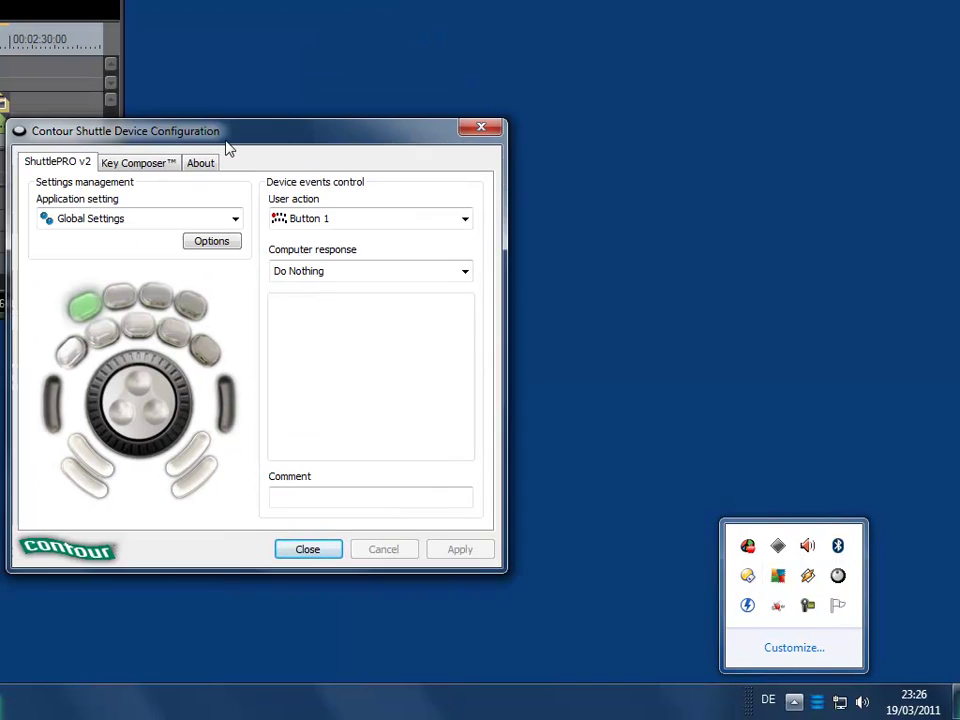
{"action": "left_click_drag", "start_coordinate": [227, 147], "coordinate": [269, 128]}
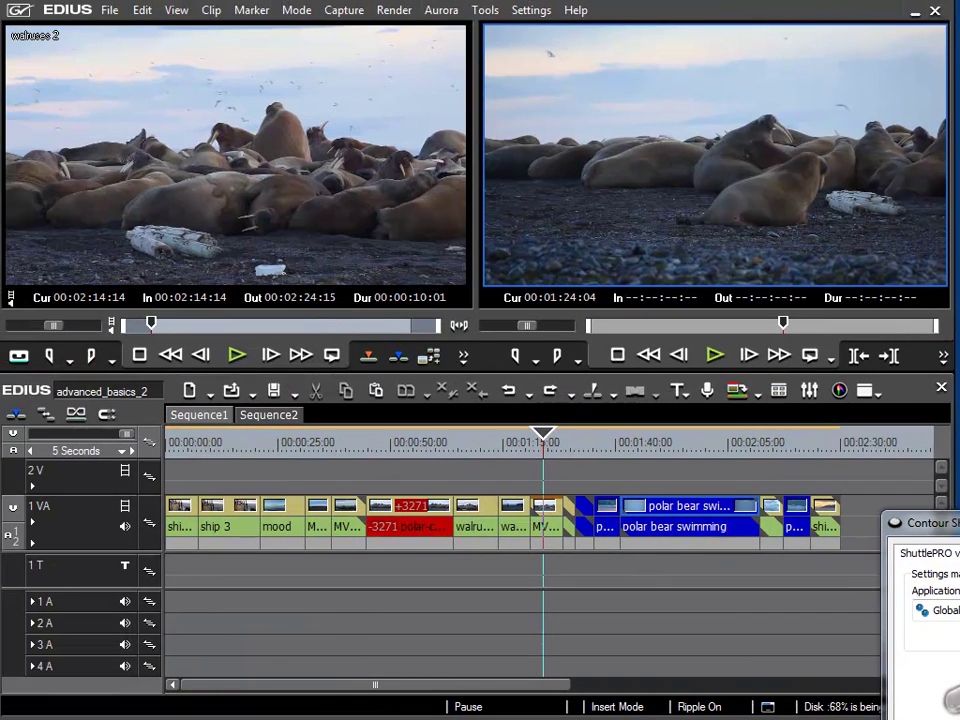
Move the configuration window over EDIUS and switch the application profile to Canopus Edius
{"action": "left_click_drag", "start_coordinate": [920, 522], "coordinate": [248, 76]}
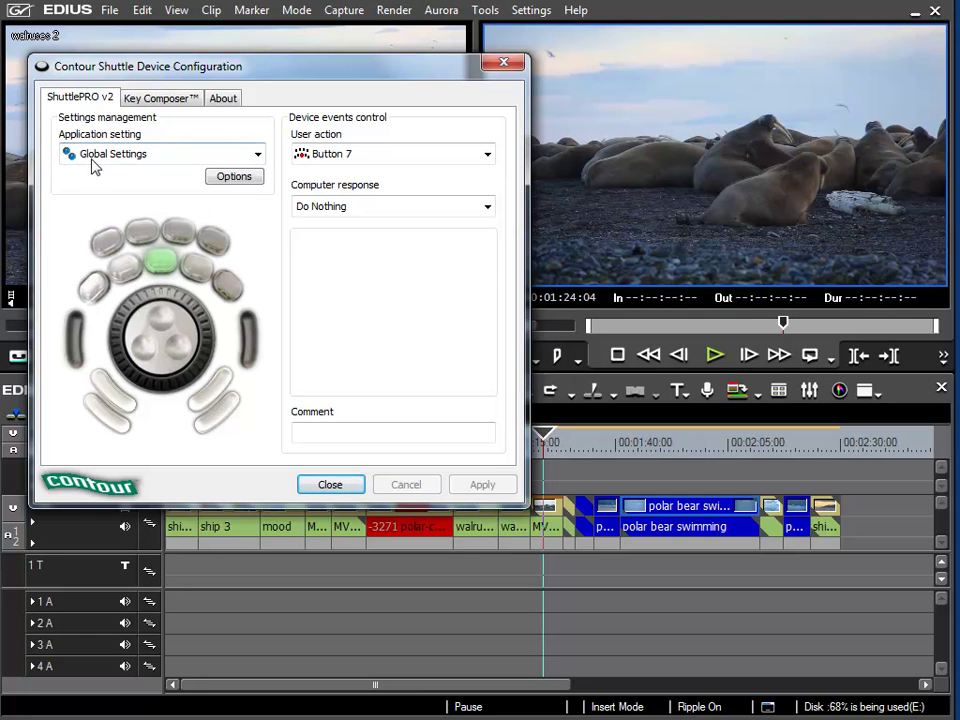
{"action": "left_click", "coordinate": [257, 154]}
{"action": "left_click_drag", "start_coordinate": [258, 190], "coordinate": [257, 262]}
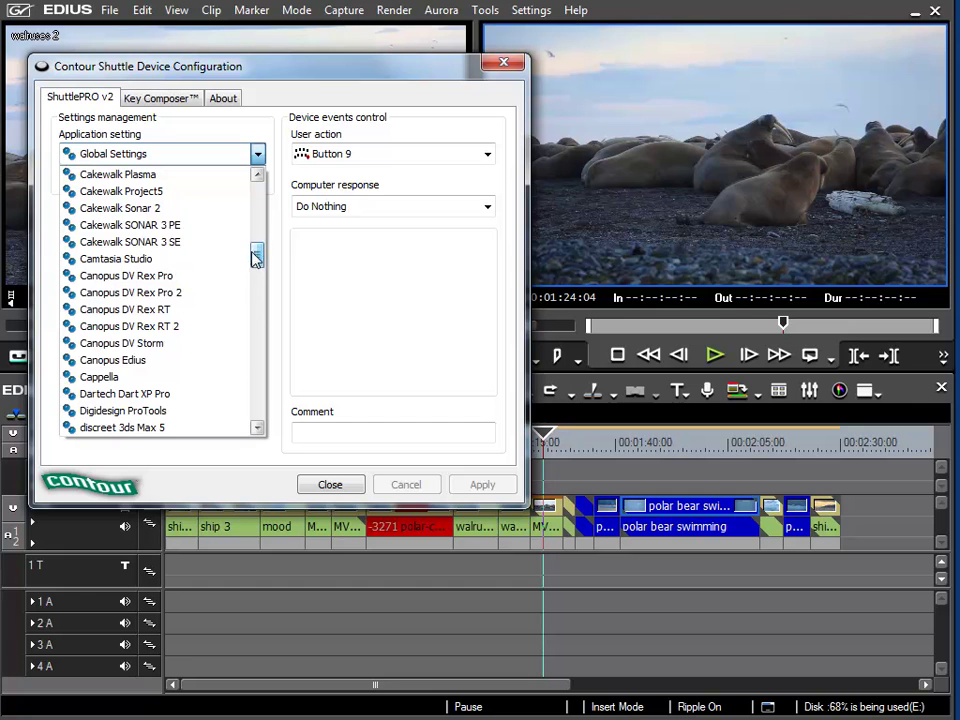
{"action": "left_click", "coordinate": [152, 362]}
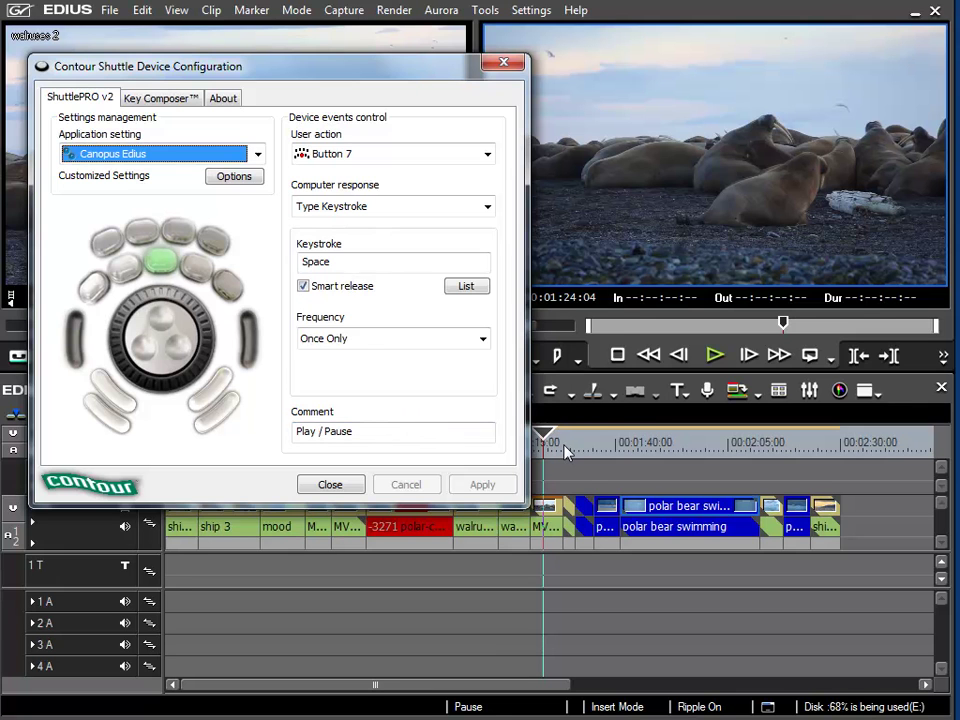
Place the EDIUS playhead at about 00:01:28 on the timeline
{"action": "left_click", "coordinate": [562, 447]}
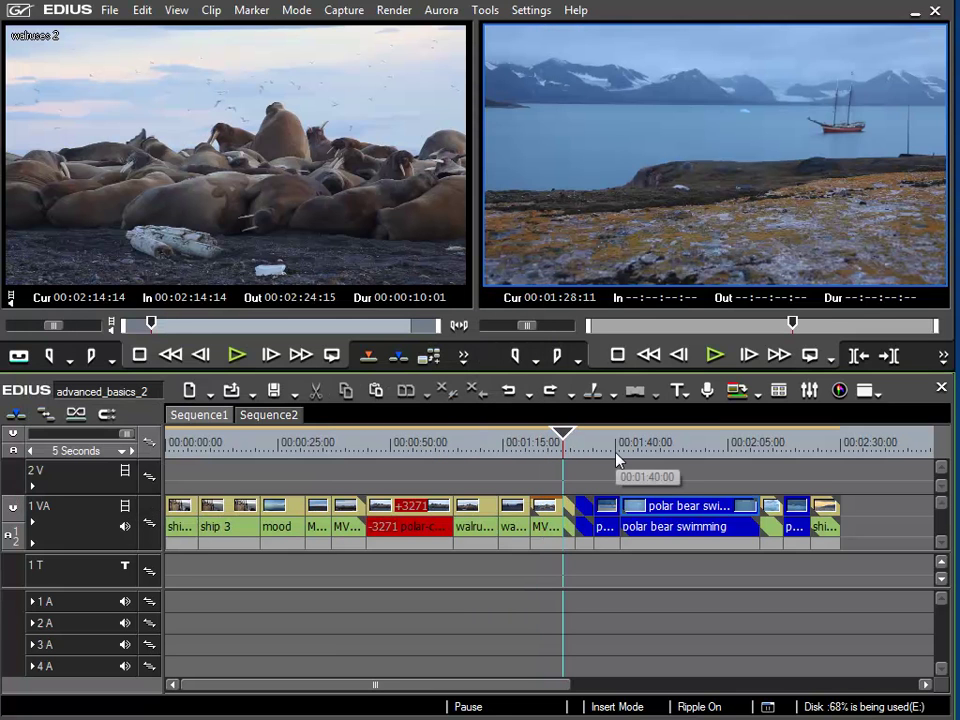
Play the timeline from about 00:01:28 and pause at 00:01:32:09 with Space
{"action": "key", "text": "space"}
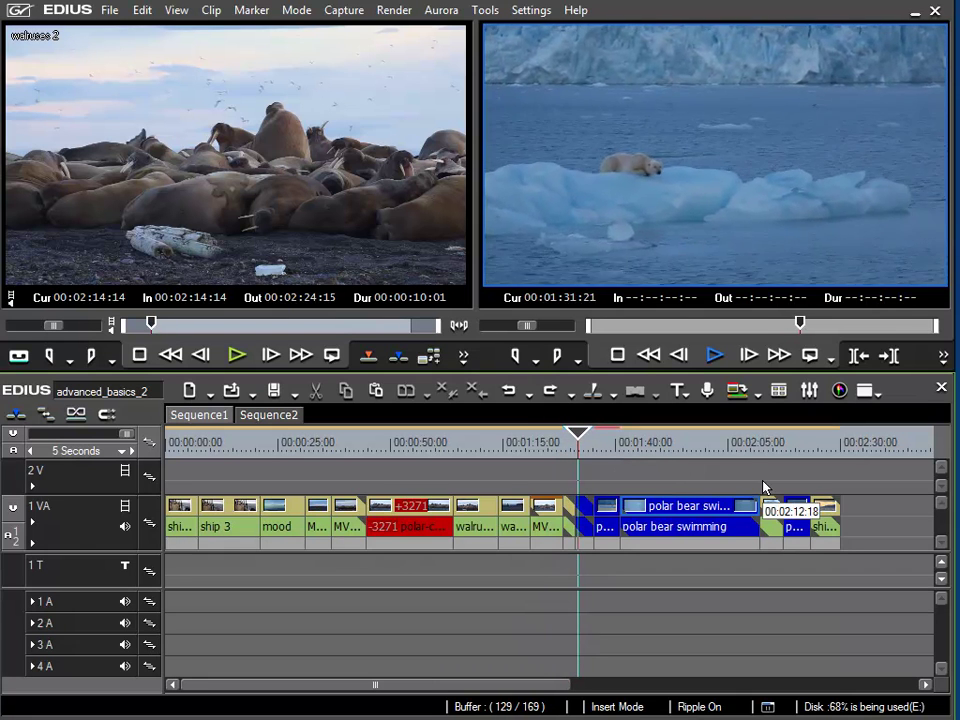
{"action": "key", "text": "space"}
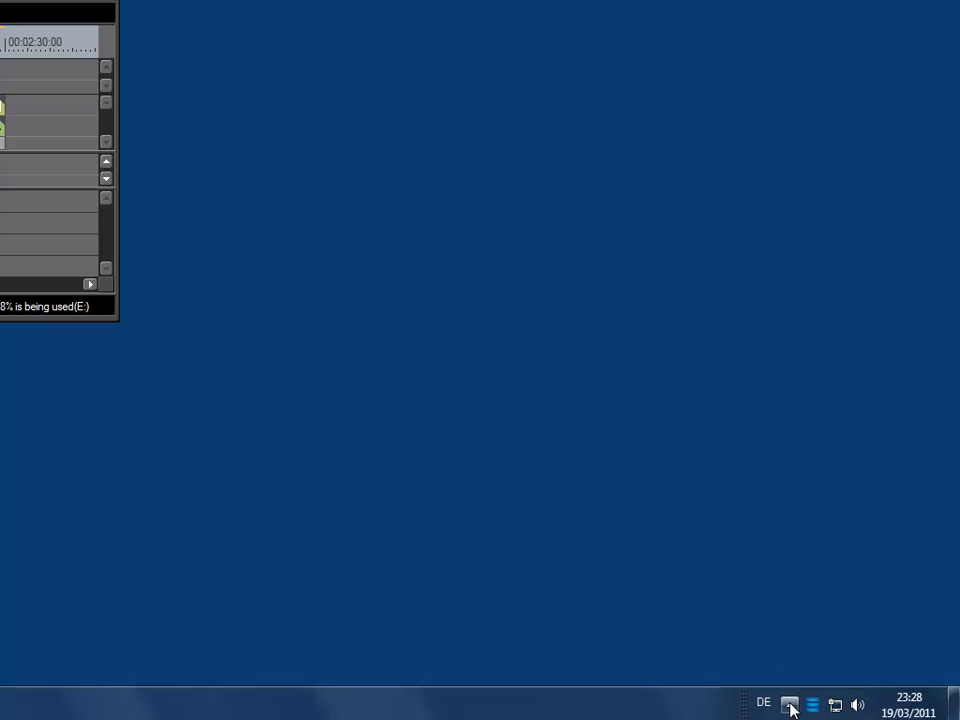
Reopen the ShuttlePRO v2 Control Panel from the tray, now showing the Canopus Edius profile
{"action": "left_click", "coordinate": [790, 703]}
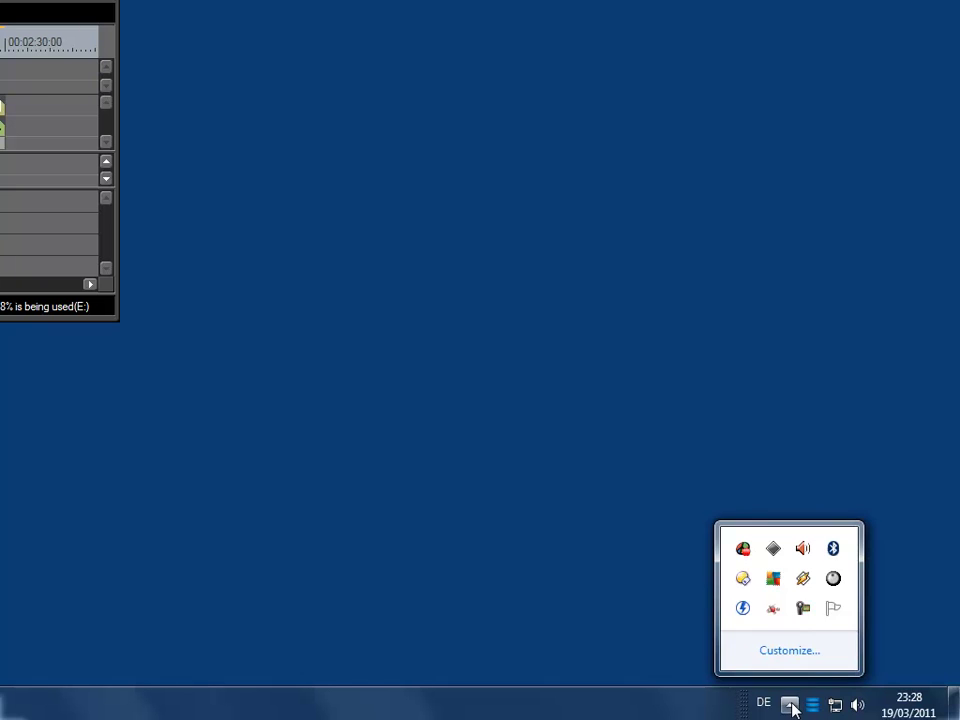
{"action": "right_click", "coordinate": [835, 583]}
{"action": "left_click", "coordinate": [853, 635]}
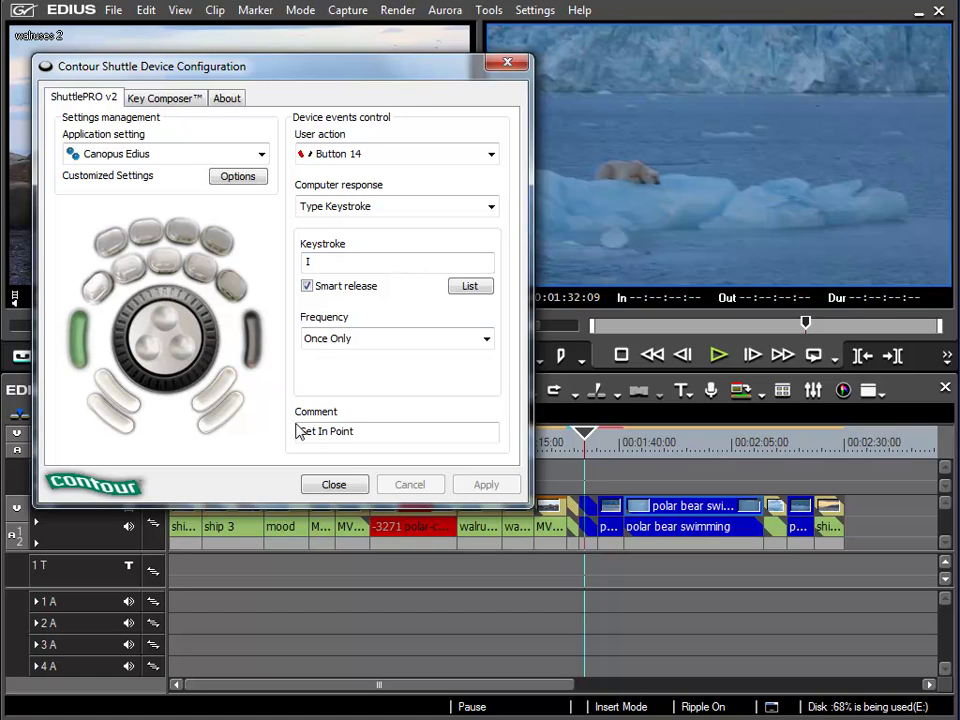
Remap Button 14 from Set In Point to keystroke A with comment 'Left', and apply
{"action": "left_click", "coordinate": [250, 328]}
{"action": "left_click", "coordinate": [325, 261]}
{"action": "key", "text": "a"}
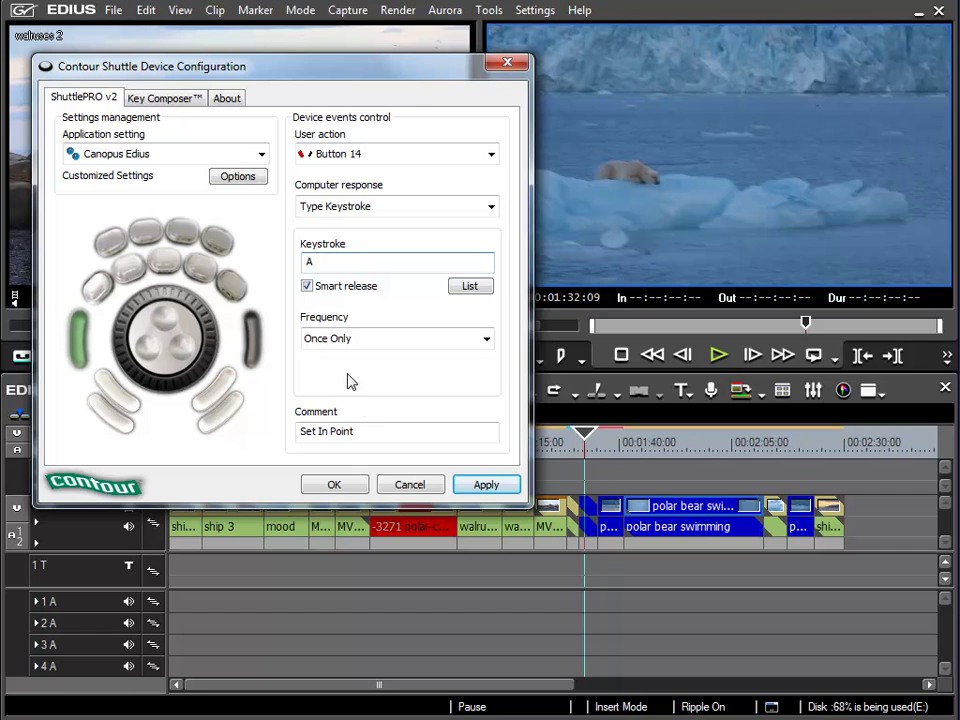
{"action": "left_click_drag", "start_coordinate": [384, 435], "coordinate": [212, 446]}
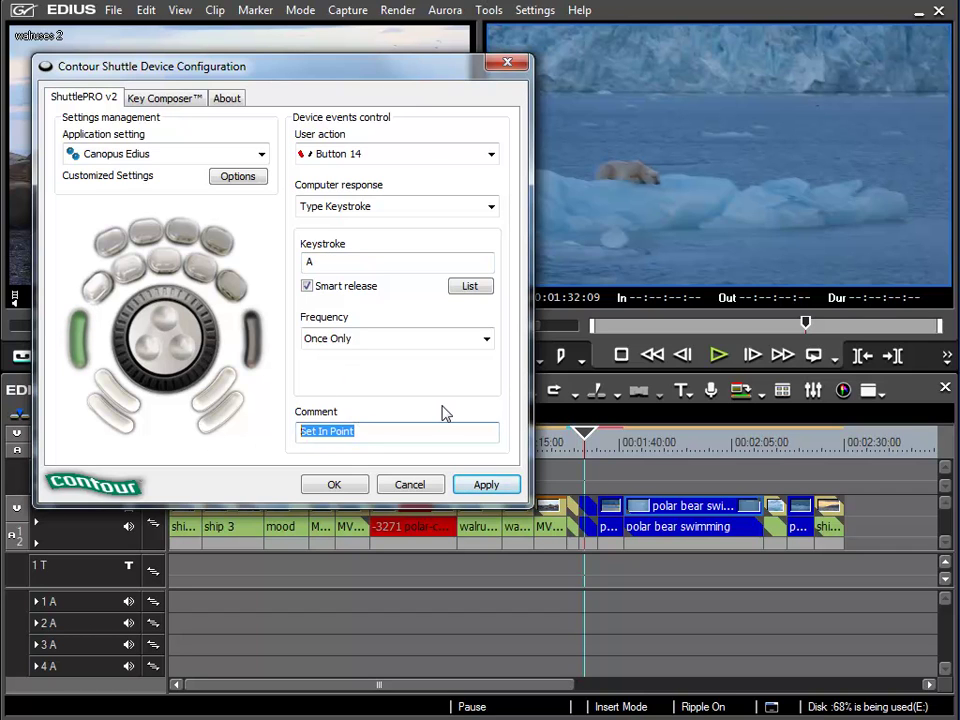
{"action": "type", "text": "Left"}
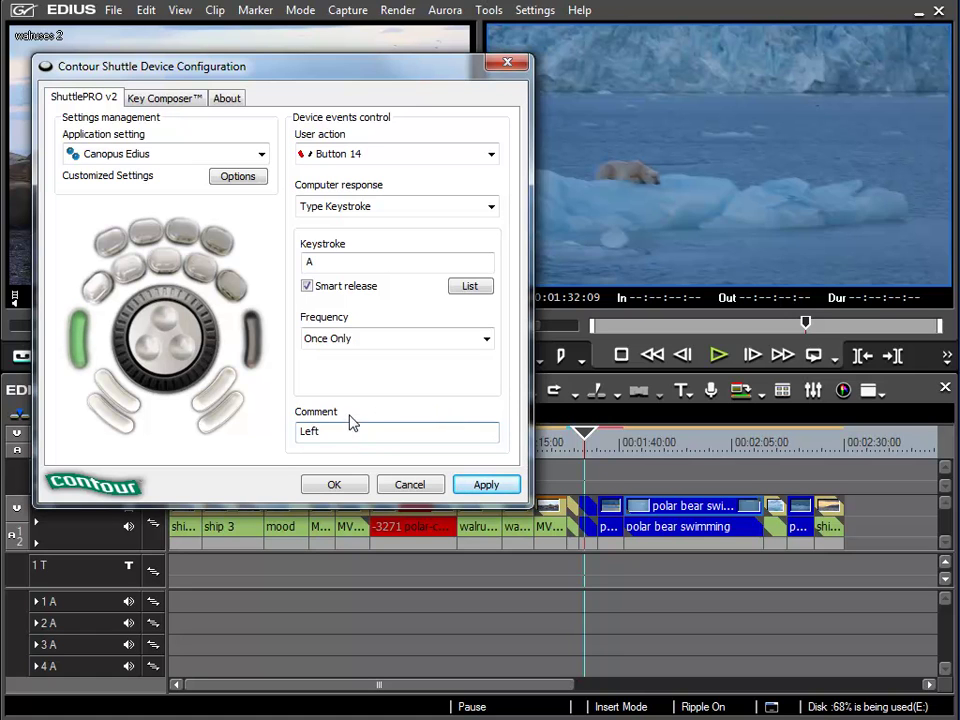
{"action": "left_click", "coordinate": [486, 486]}
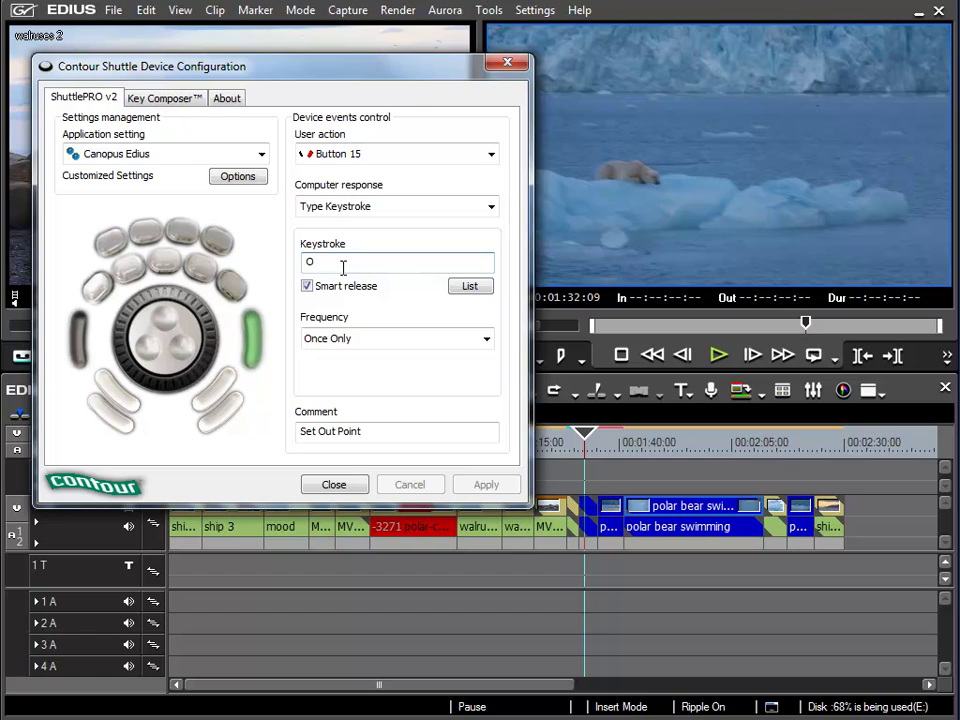
Remap Button 15 from Set Out Point to keystroke S with comment 'Right', and apply
{"action": "key", "text": "s"}
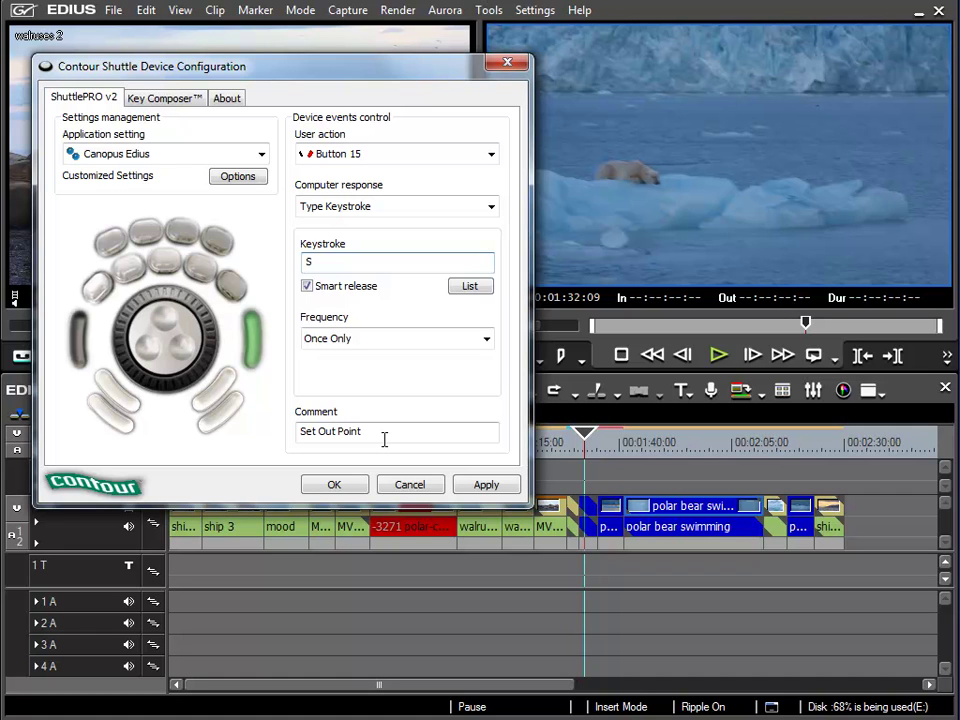
{"action": "left_click_drag", "start_coordinate": [384, 437], "coordinate": [184, 420]}
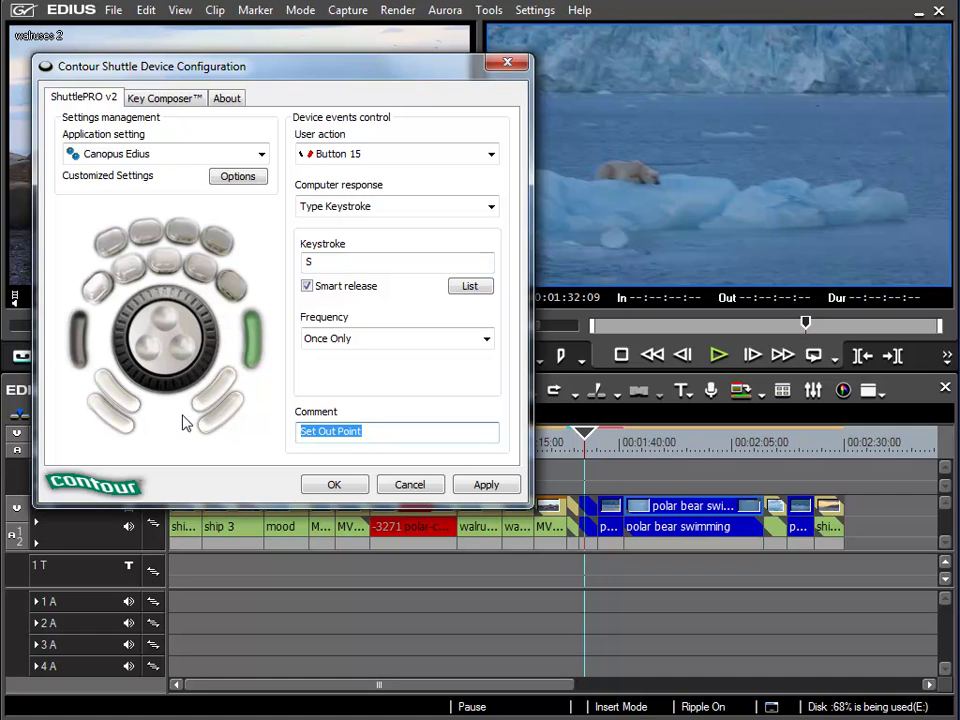
{"action": "type", "text": "Right"}
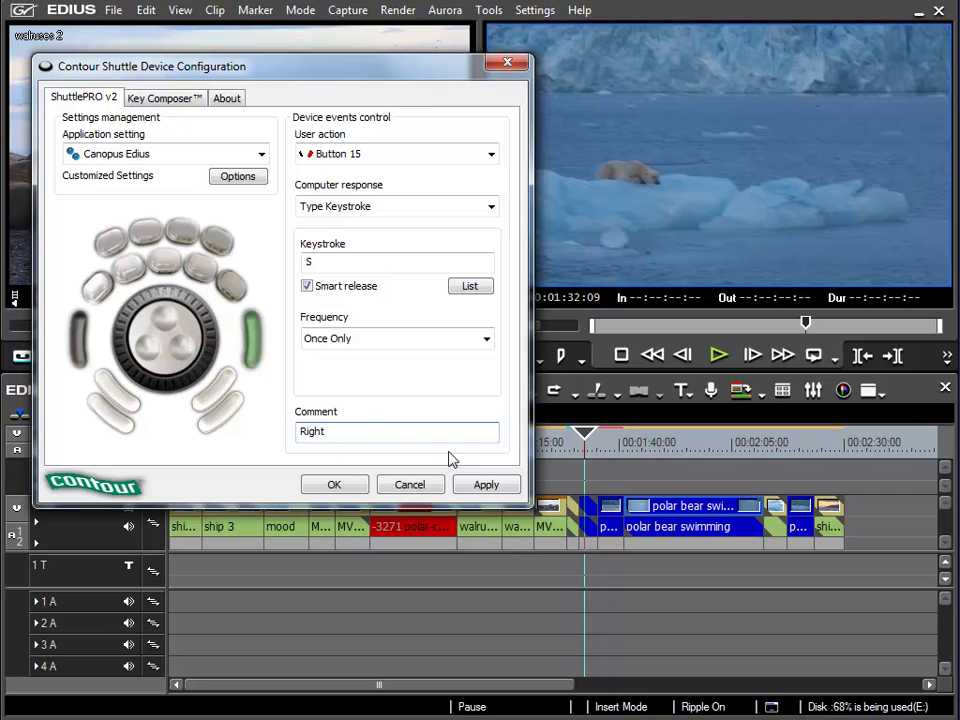
{"action": "left_click", "coordinate": [498, 494]}
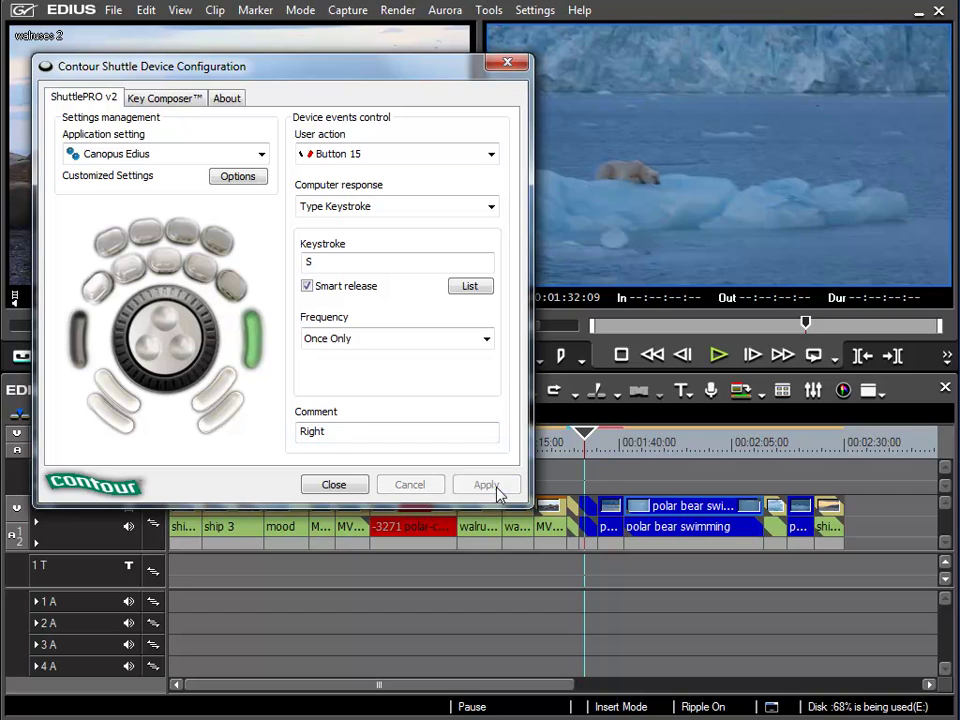
Check the play/pause button mapping, close the configuration window, and move the playhead earlier to 00:00:59:10
{"action": "left_click", "coordinate": [176, 270]}
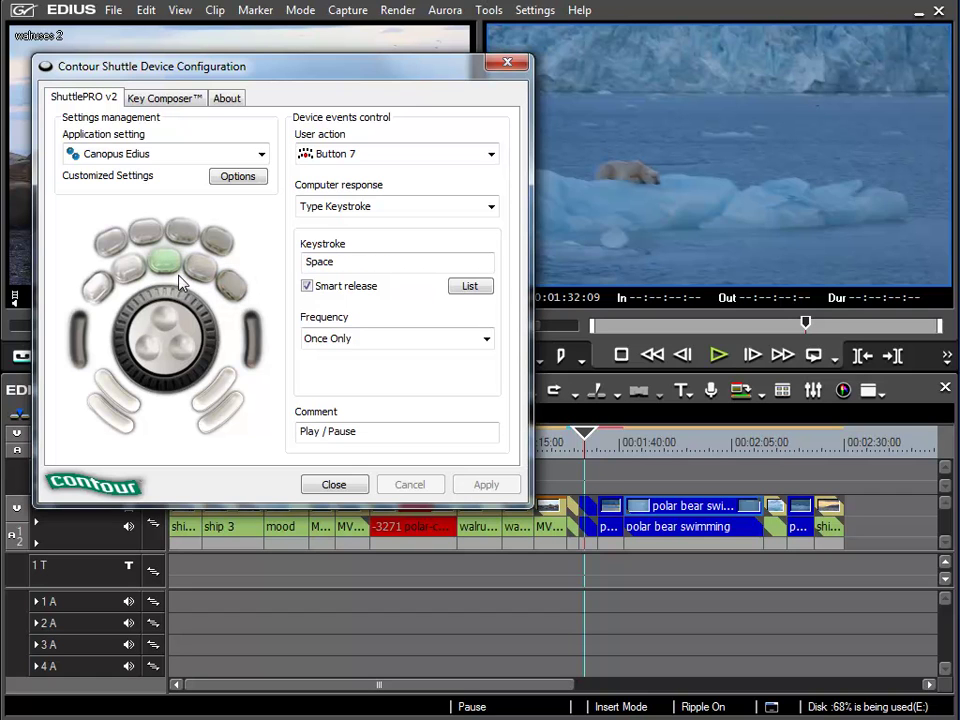
{"action": "left_click", "coordinate": [337, 486]}
{"action": "left_click", "coordinate": [437, 450]}
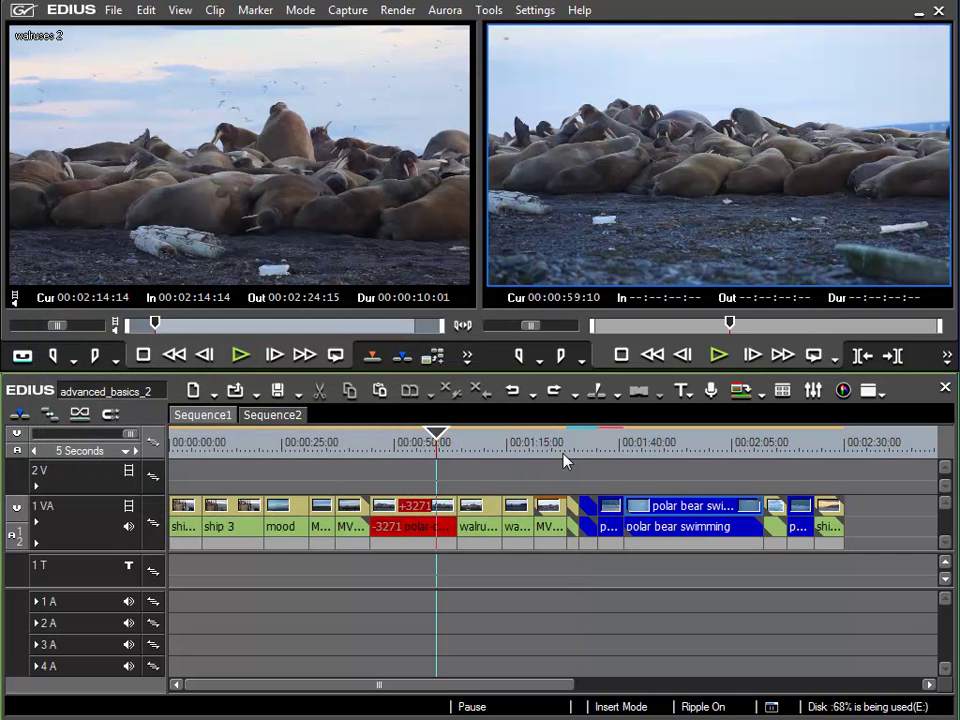
Rewind through the timeline, then jump to the next edit point at 00:01:14:02
{"action": "key", "text": "j"}
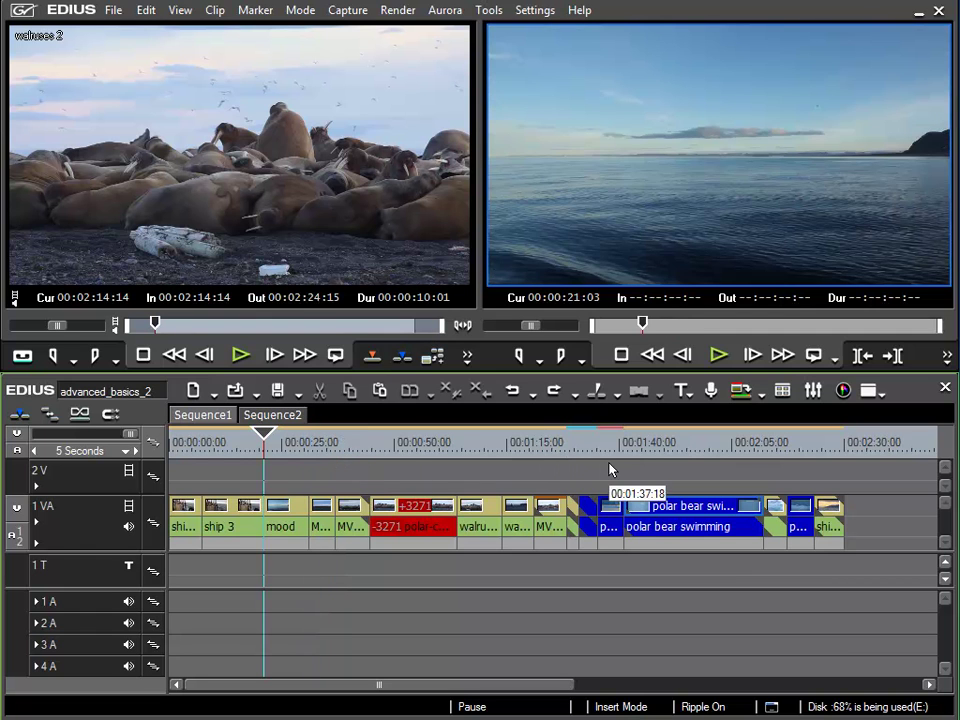
{"action": "key", "text": "Page_Down"}
{"action": "key", "text": "Page_Down"}
{"action": "key", "text": "Page_Down"}
{"action": "key", "text": "Page_Down"}
{"action": "key", "text": "Page_Down"}
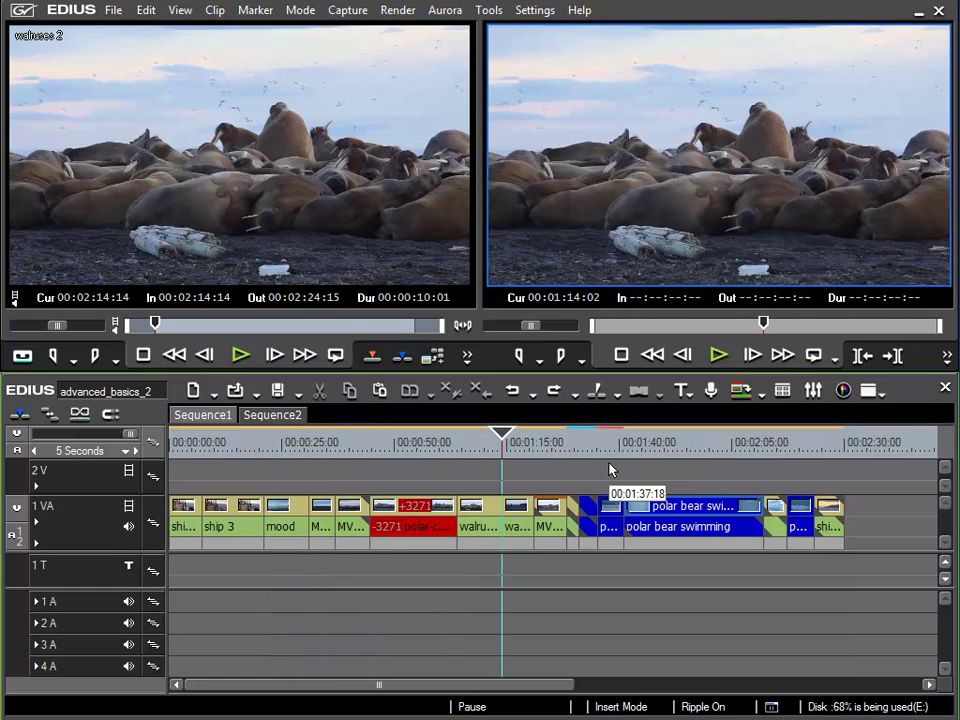